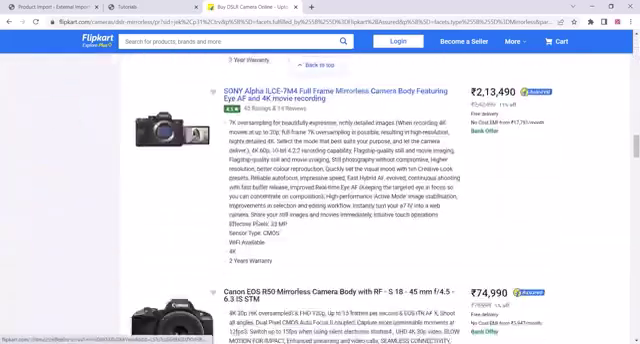
scroll(260, 220, down, 5)
Select the Flipkart mirrorless camera listing's address and bring up its copy menu.
click(173, 21)
right_click(173, 21)
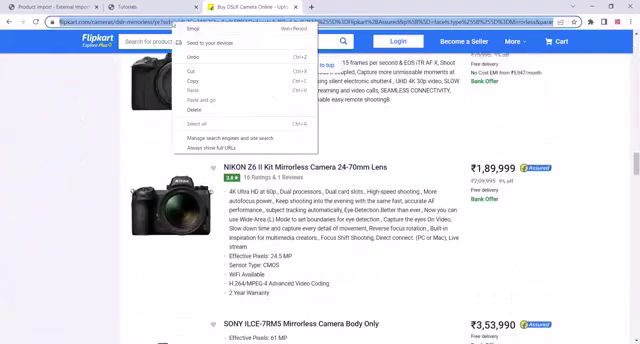
Paste the copied Flipkart camera listing URL into Listing URL and extract ten products.
click(192, 81)
click(50, 6)
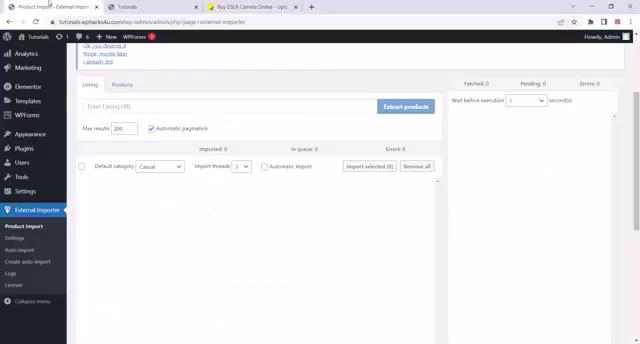
right_click(92, 106)
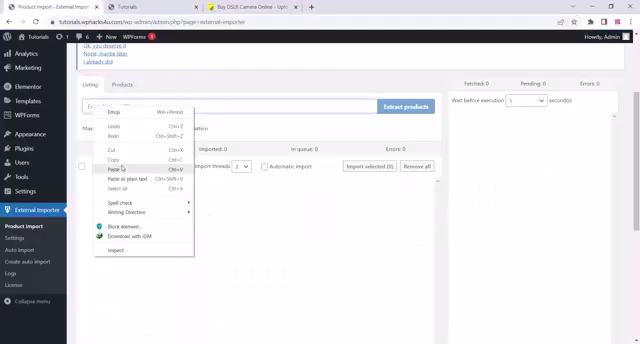
click(115, 167)
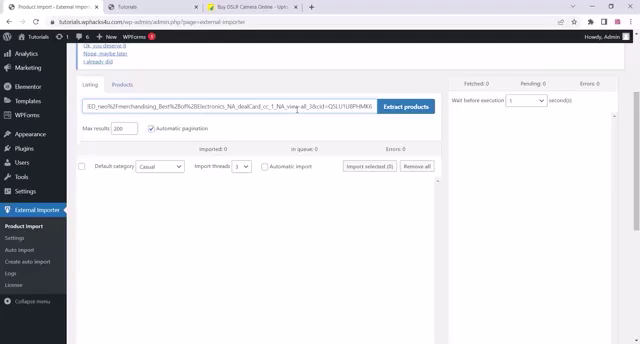
click(394, 109)
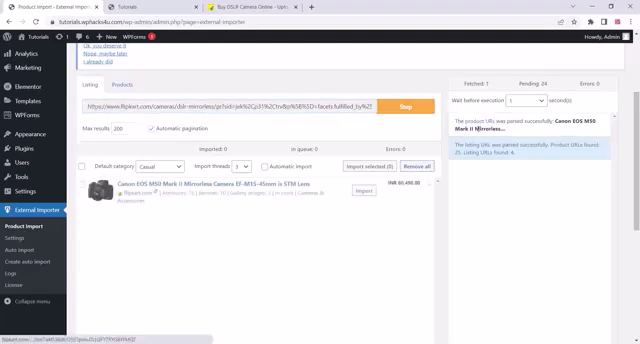
scroll(433, 164, down, 2)
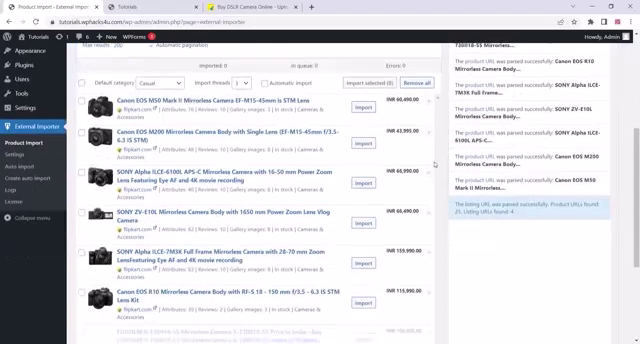
scroll(420, 140, up, 2)
click(409, 108)
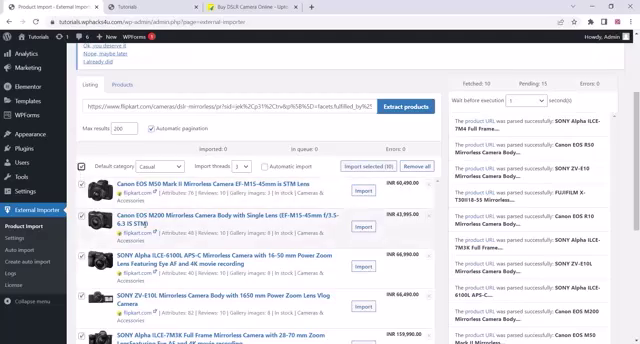
scroll(300, 250, down, 3)
scroll(300, 250, down, 2)
scroll(300, 250, up, 4)
scroll(362, 150, up, 1)
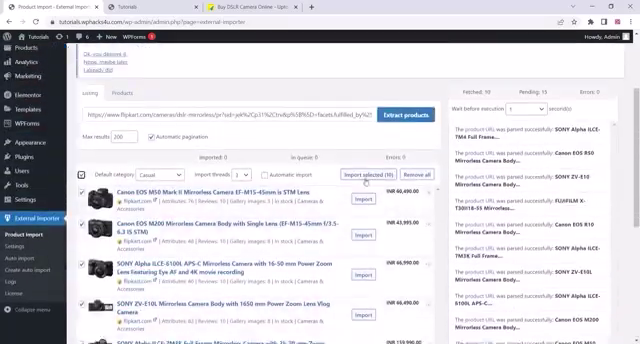
Import the ten selected Flipkart cameras until Imported shows 10 with no errors.
click(362, 175)
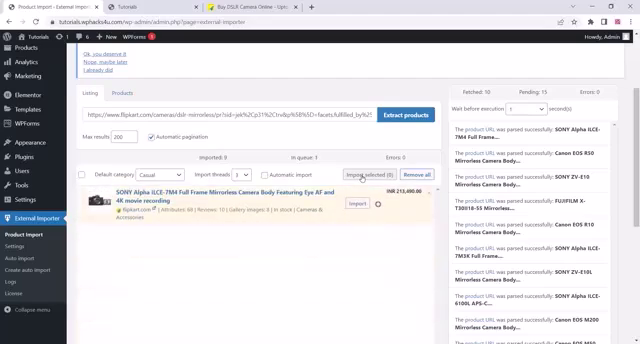
mouse_move(27, 47)
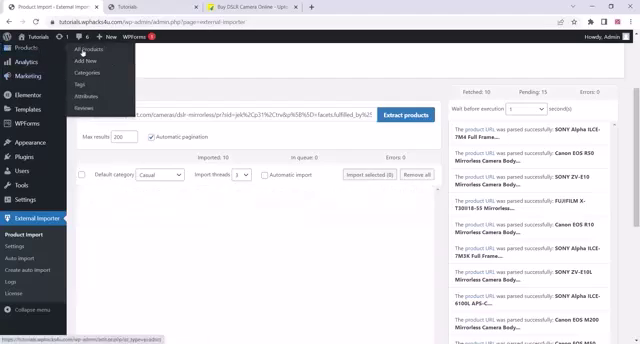
Open All Products in a new tab and view the Canon EOS M200 storefront page and reviews.
right_click(83, 52)
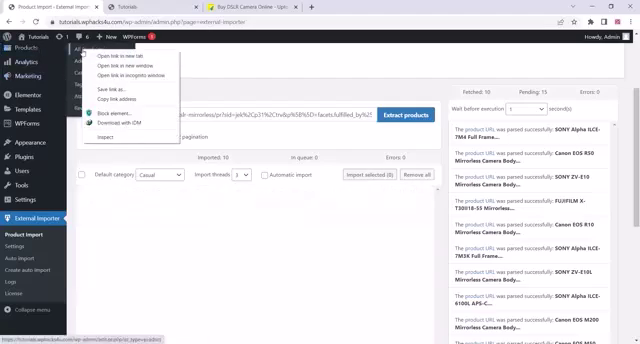
click(100, 56)
click(151, 8)
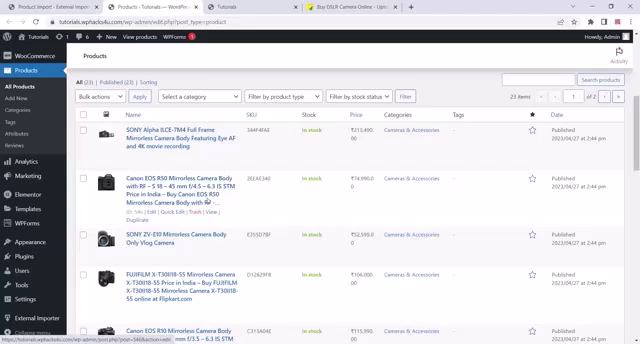
right_click(210, 213)
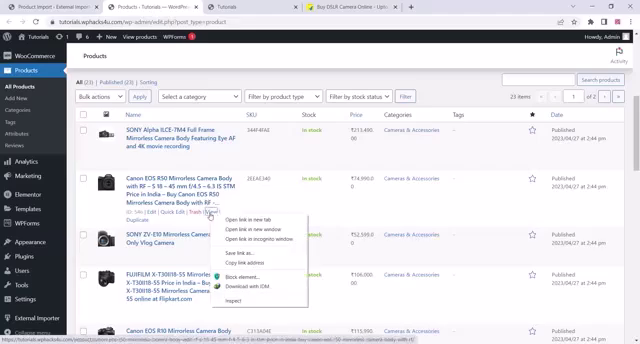
click(229, 218)
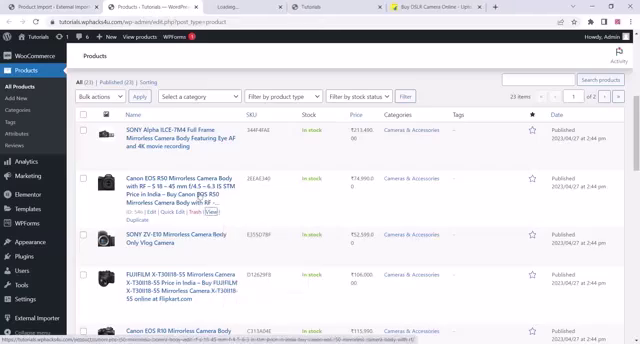
scroll(215, 220, down, 3)
right_click(200, 214)
right_click(172, 256)
right_click(209, 262)
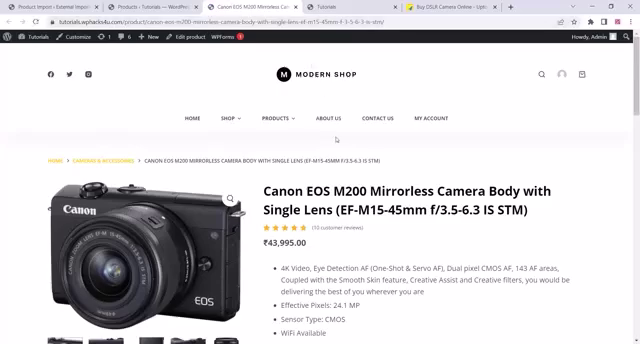
scroll(351, 150, down, 5)
scroll(351, 184, down, 5)
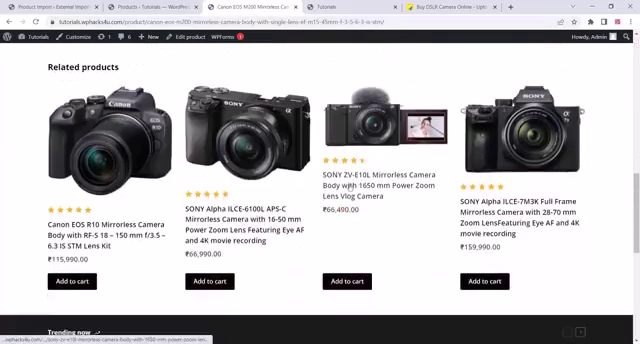
scroll(351, 184, up, 6)
click(378, 138)
scroll(169, 174, down, 5)
scroll(169, 174, down, 1)
scroll(169, 174, down, 3)
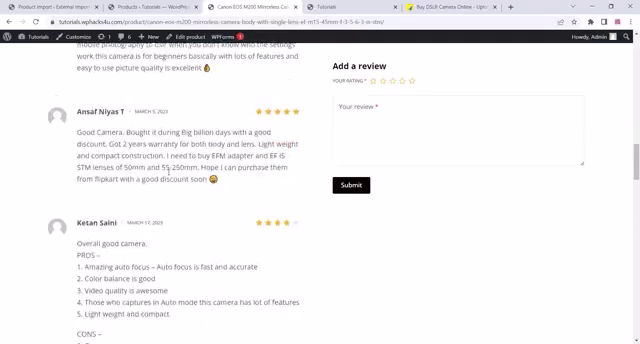
scroll(169, 175, down, 4)
scroll(169, 174, down, 3)
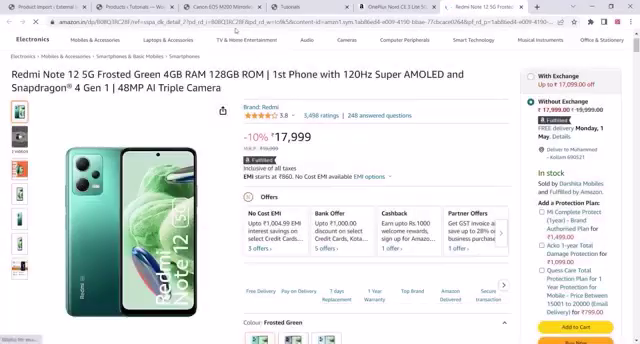
Copy the Amazon Redmi Note 12 5G page address and close the Canon EOS M200 tab.
click(232, 20)
right_click(235, 20)
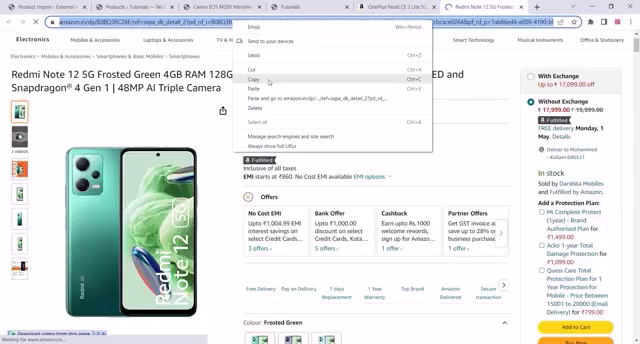
click(264, 81)
click(268, 7)
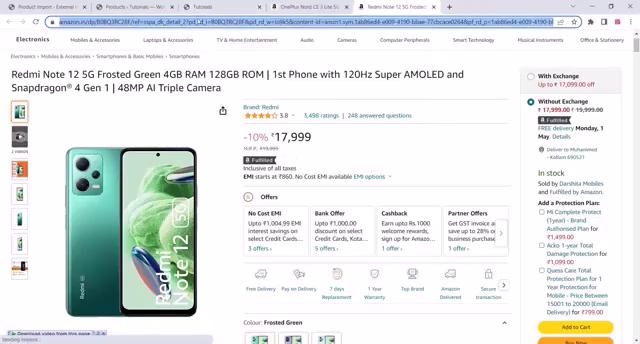
Paste the Redmi Note 12 5G Amazon address into the Products tab, extract it, and import it.
click(50, 6)
click(120, 93)
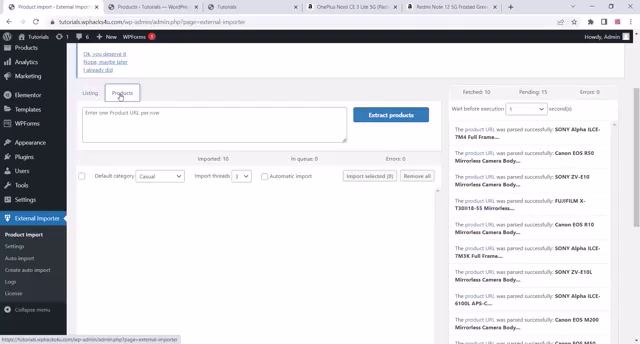
click(88, 112)
right_click(95, 114)
click(121, 175)
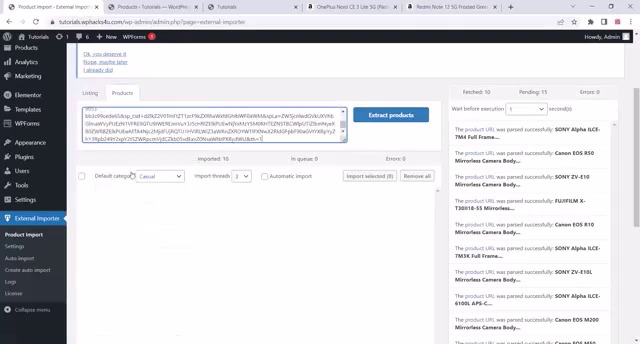
click(390, 115)
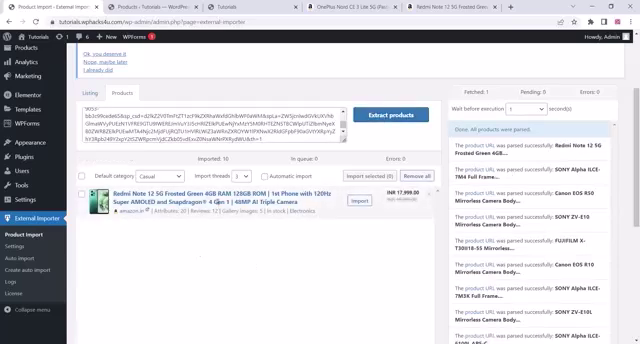
click(360, 202)
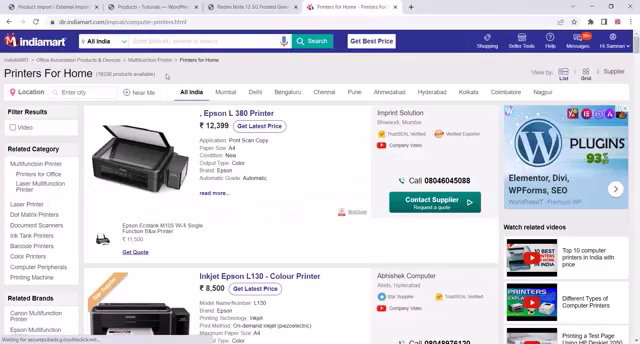
Copy the IndiaMART home printers listing address.
click(115, 21)
right_click(115, 21)
click(137, 78)
click(80, 6)
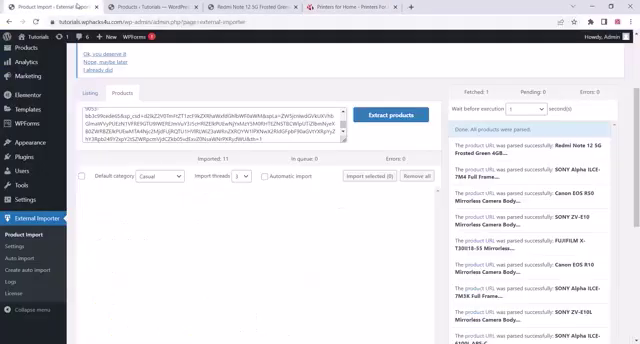
Replace the Flipkart listing URL with the IndiaMART one, then extract and import four printers.
click(90, 92)
triple_click(186, 114)
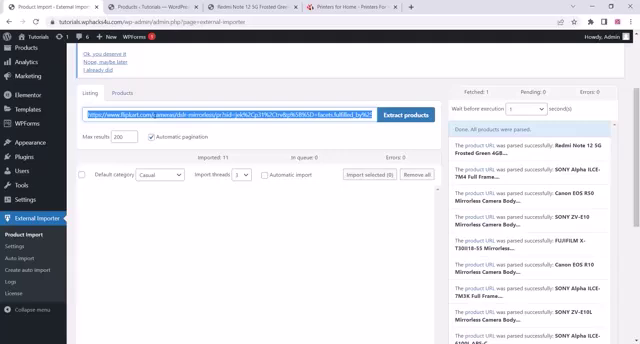
key(ctrl+v)
click(426, 115)
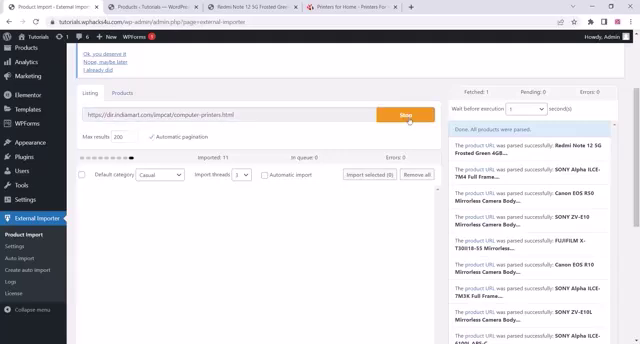
click(357, 176)
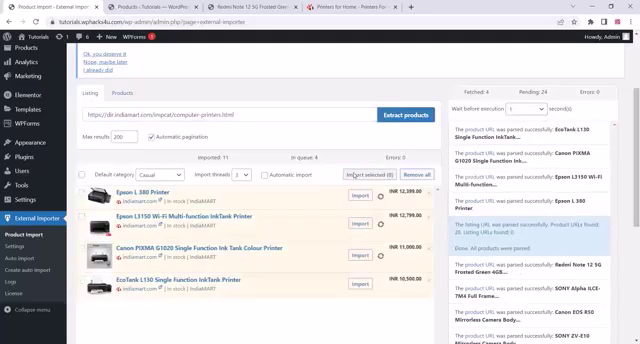